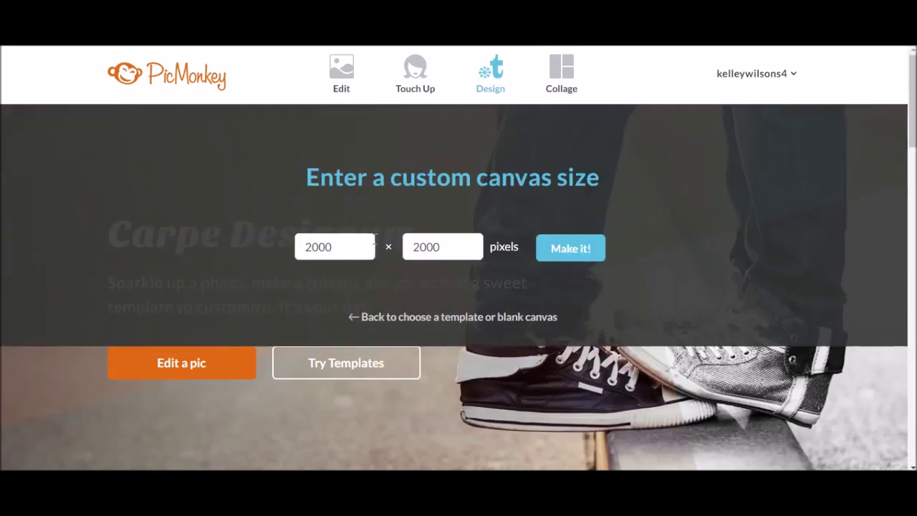
Step: Enter 2400 as the canvas width and 1500 as the height in pixels
{"action": "left_click_drag", "start_coordinate": [339, 248], "coordinate": [284, 242]}
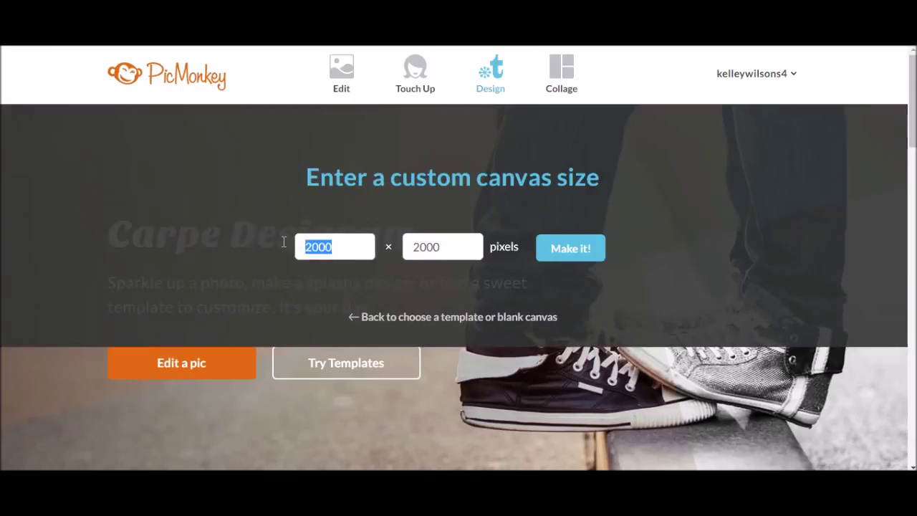
{"action": "type", "text": "2400"}
{"action": "key", "text": "Tab"}
{"action": "type", "text": "1500"}
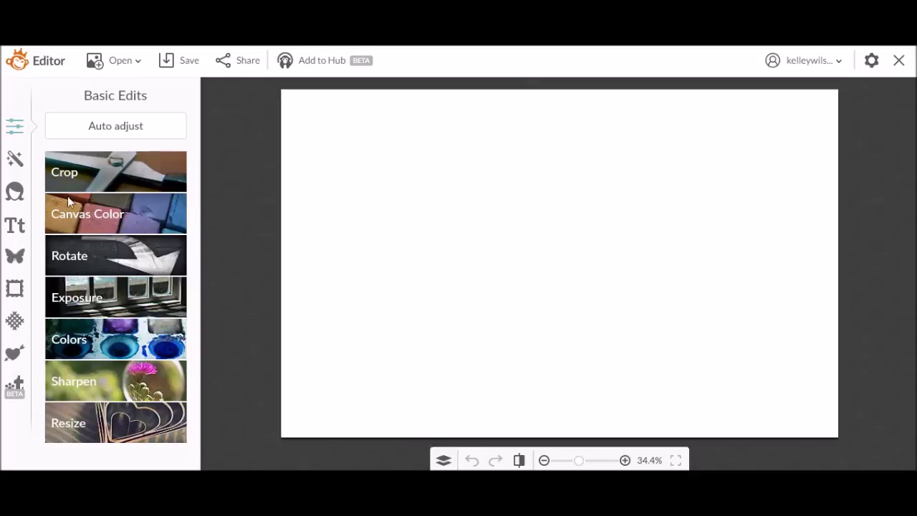
Step: Add a new text box to the blank canvas from the Text panel and begin editing it
{"action": "left_click", "coordinate": [15, 227]}
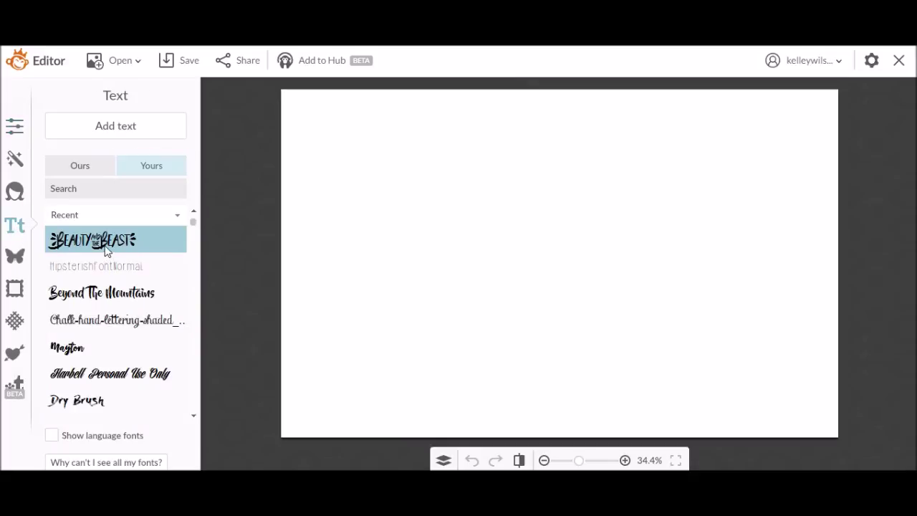
{"action": "left_click", "coordinate": [132, 128]}
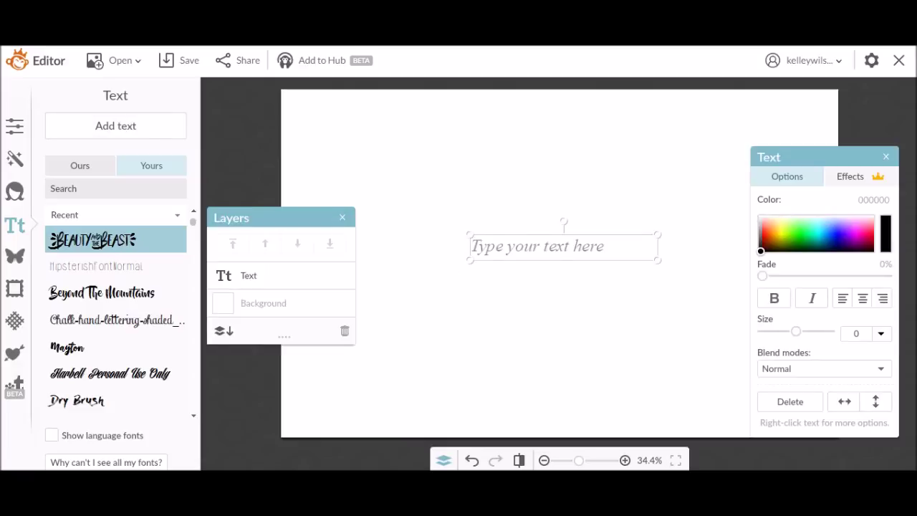
{"action": "left_click", "coordinate": [520, 247]}
Step: Type 'WAKE UP', a leaf-flanked 'AND', and 'MAKE UP' on three separate lines
{"action": "type", "text": "WAK"}
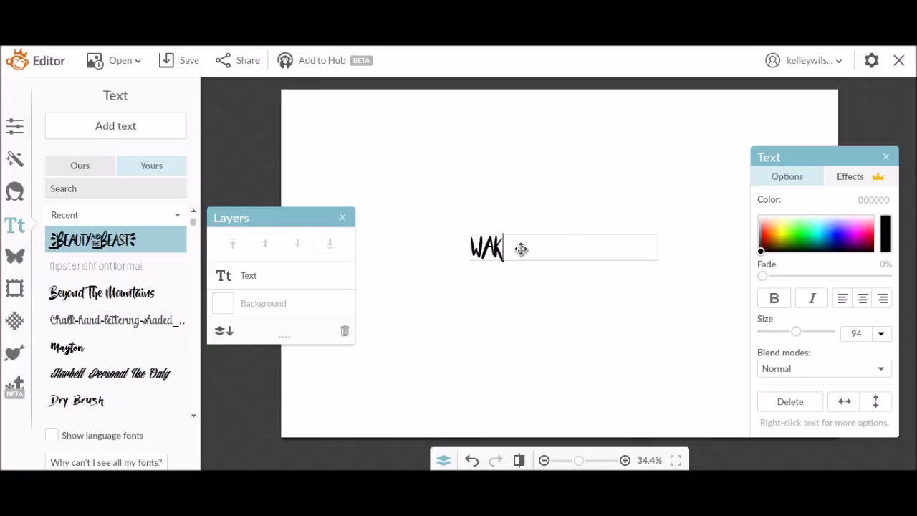
{"action": "type", "text": "E UP"}
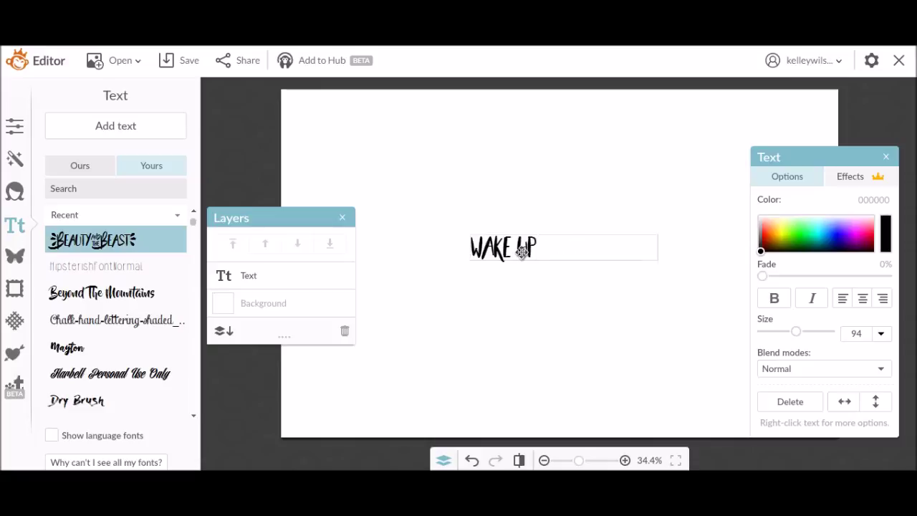
{"action": "key", "text": "Return"}
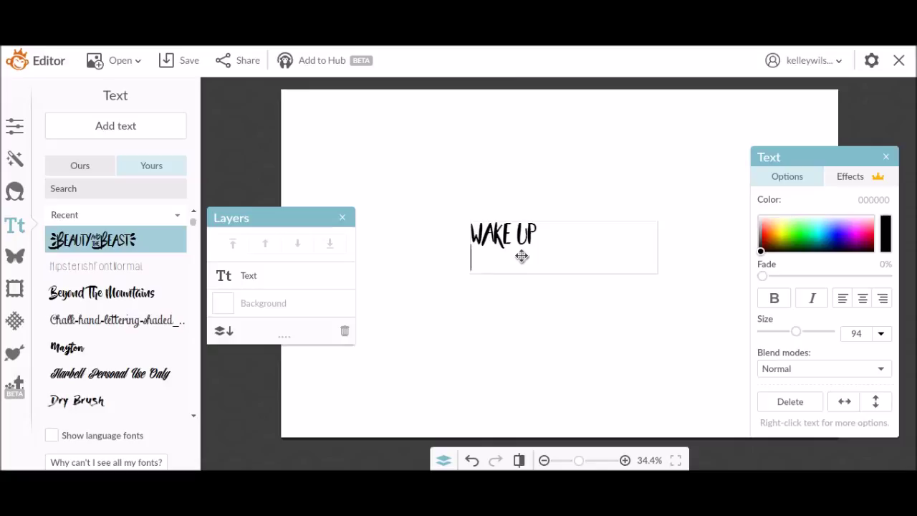
{"action": "key", "text": "ctrl+v"}
{"action": "type", "text": "AND"}
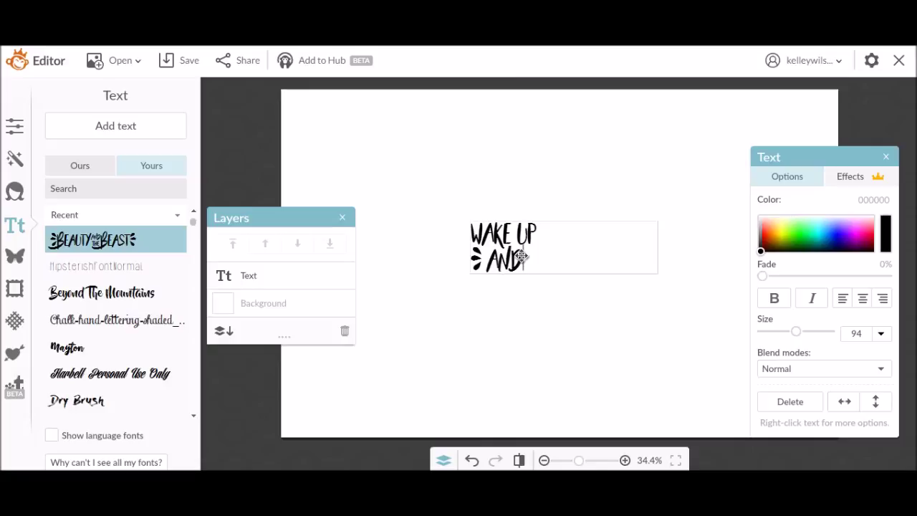
{"action": "key", "text": "ctrl+v"}
{"action": "key", "text": "Return"}
{"action": "type", "text": "MA"}
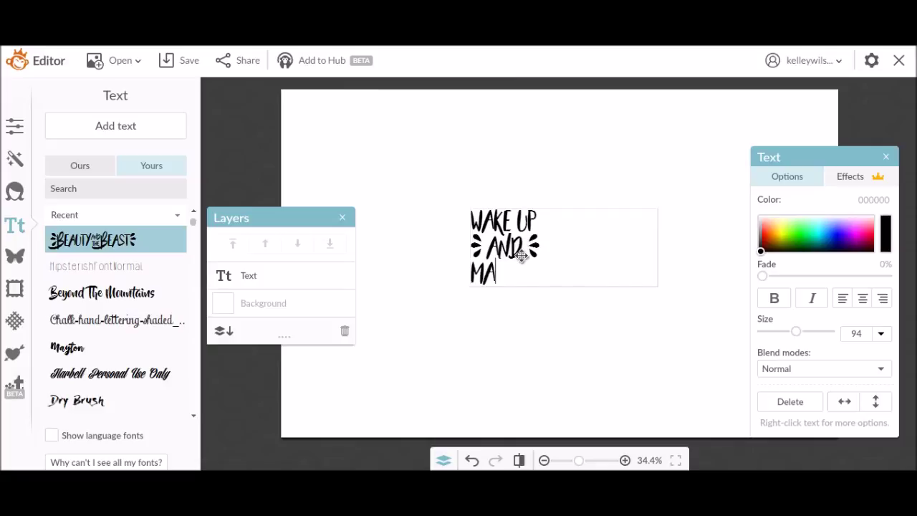
{"action": "type", "text": "KE UP"}
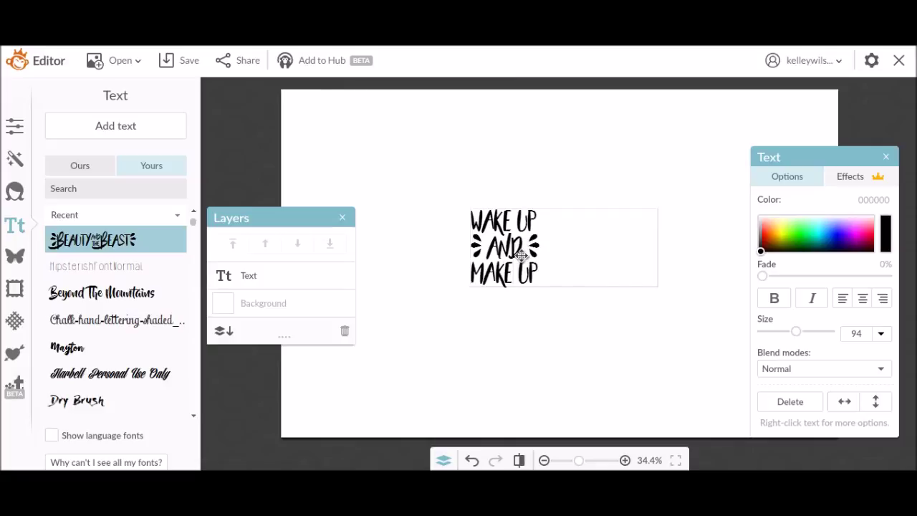
{"action": "left_click", "coordinate": [656, 209]}
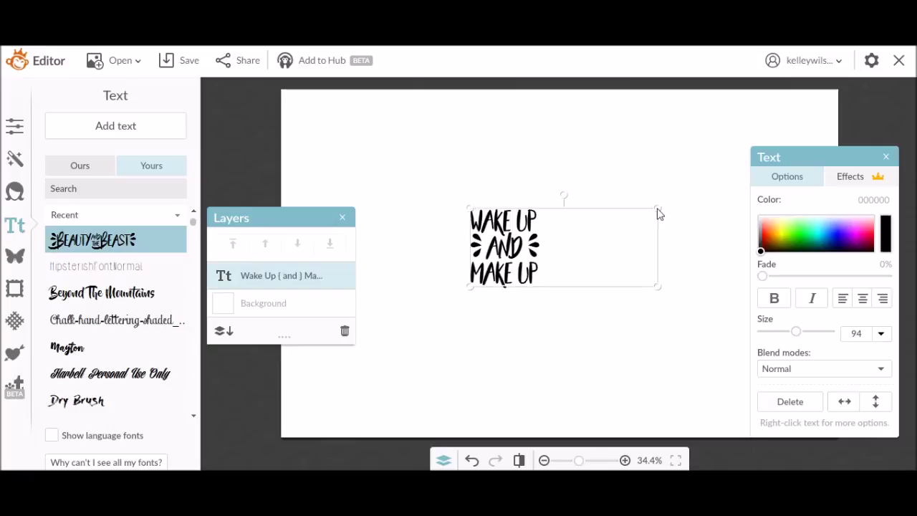
Step: Centre-align the three lines, enlarge the lettering and move it to the canvas centre
{"action": "left_click", "coordinate": [864, 299]}
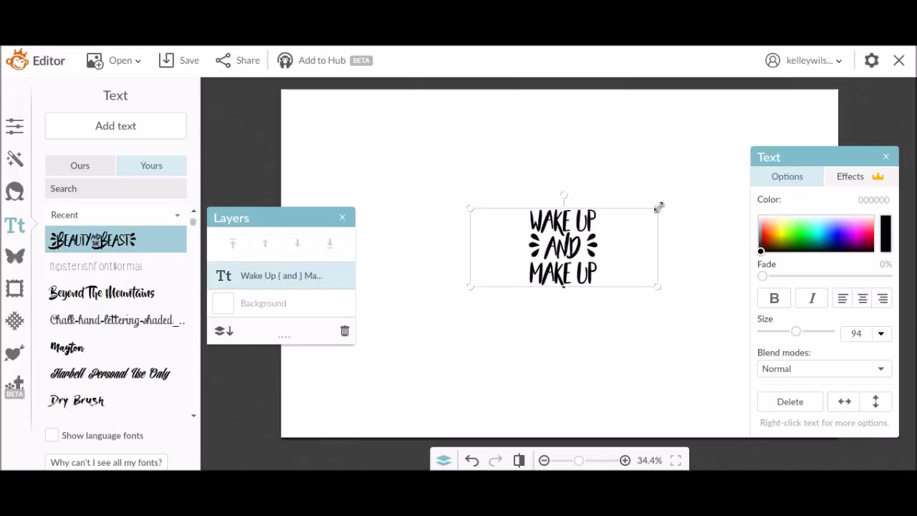
{"action": "left_click_drag", "start_coordinate": [659, 207], "coordinate": [879, 70]}
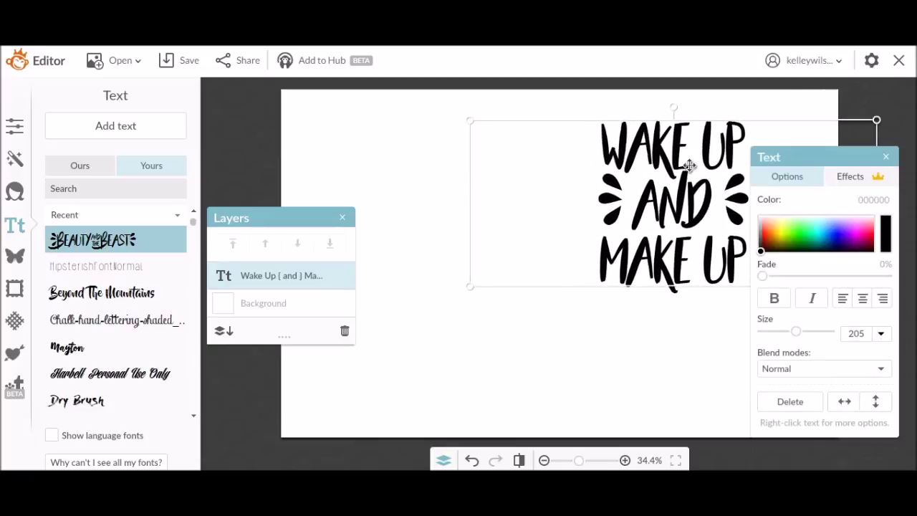
{"action": "left_click_drag", "start_coordinate": [658, 172], "coordinate": [547, 215]}
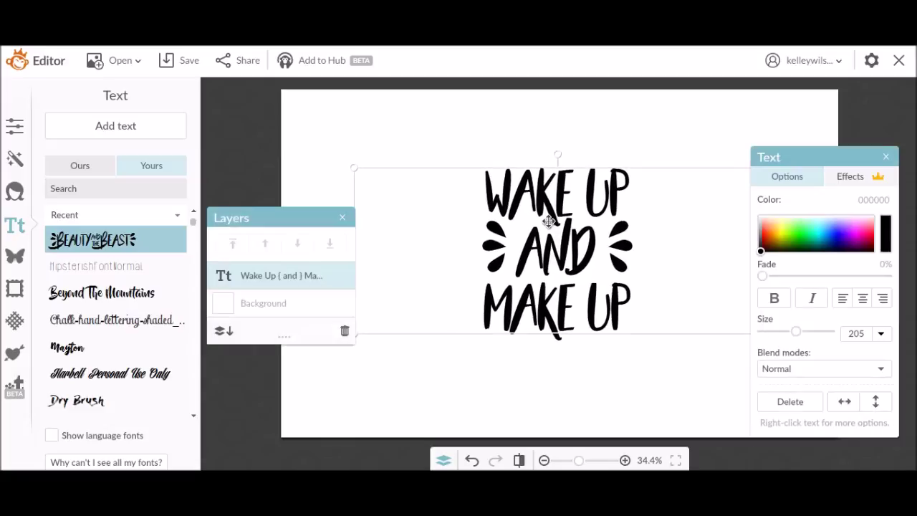
{"action": "left_click", "coordinate": [343, 217]}
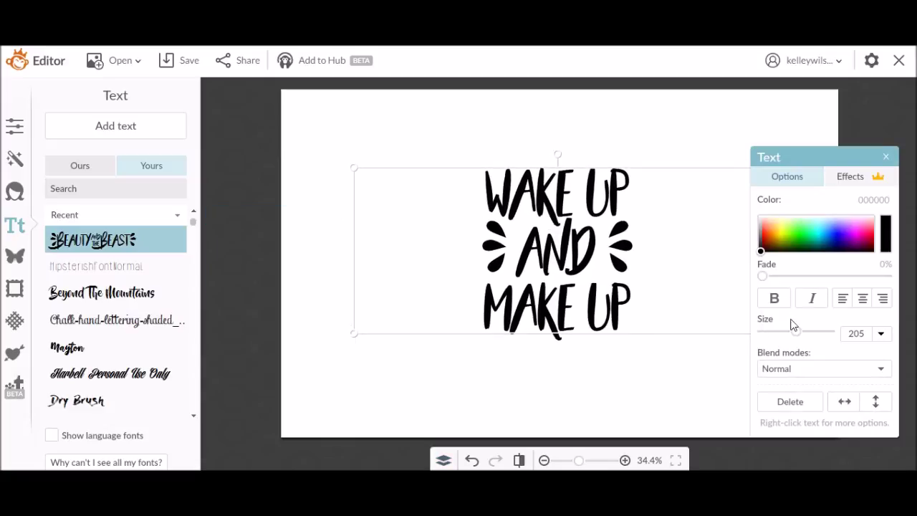
Step: Raise the text size from 205 to 290 and deselect the text box
{"action": "left_click_drag", "start_coordinate": [797, 333], "coordinate": [805, 334]}
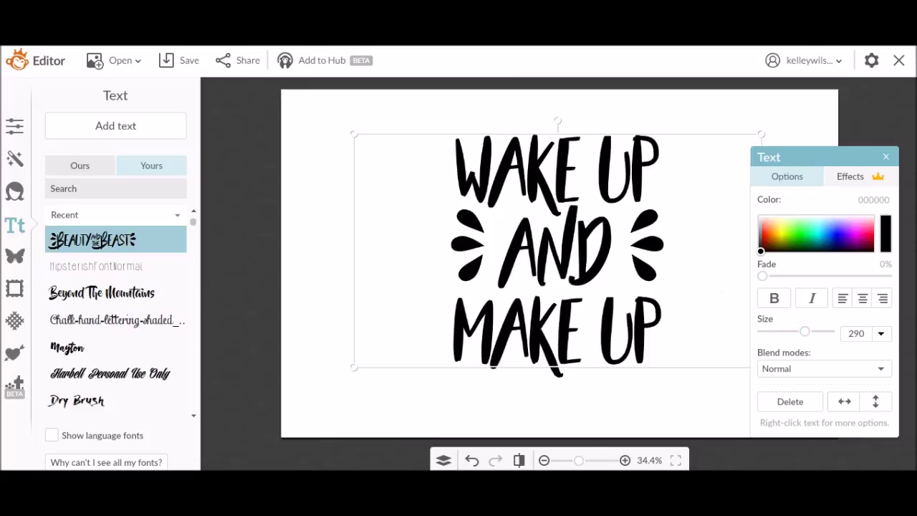
{"action": "double_click", "coordinate": [703, 289]}
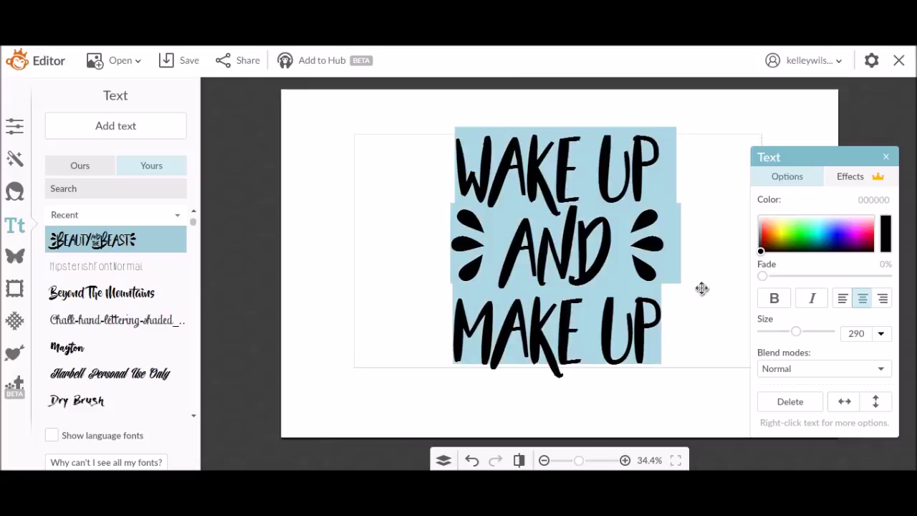
{"action": "left_click", "coordinate": [743, 111]}
{"action": "left_click", "coordinate": [744, 111]}
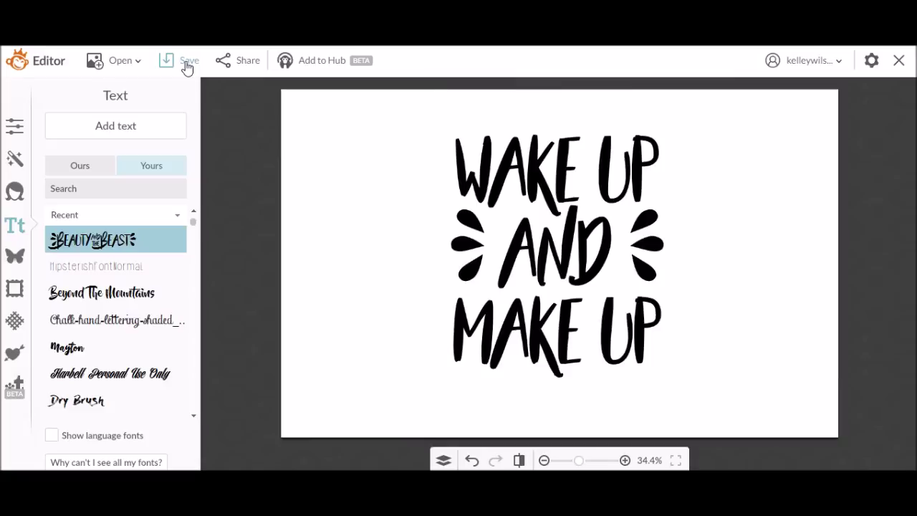
Step: Crop the canvas tightly around the lettering to 1059 × 1096 pixels
{"action": "left_click", "coordinate": [13, 135]}
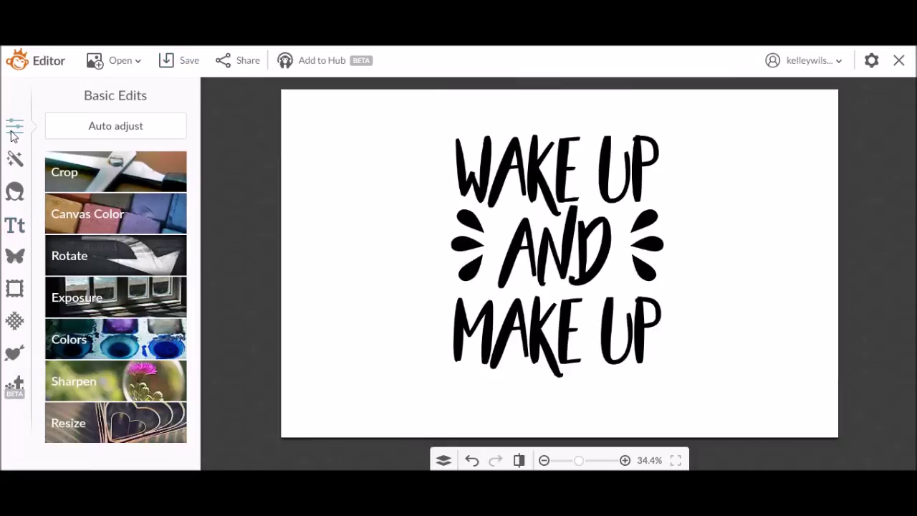
{"action": "left_click", "coordinate": [111, 168]}
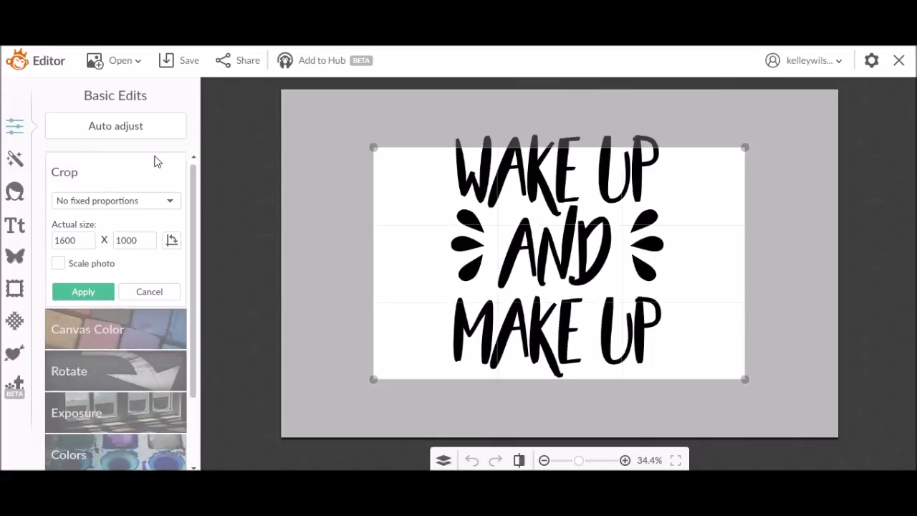
{"action": "left_click_drag", "start_coordinate": [532, 147], "coordinate": [532, 126]}
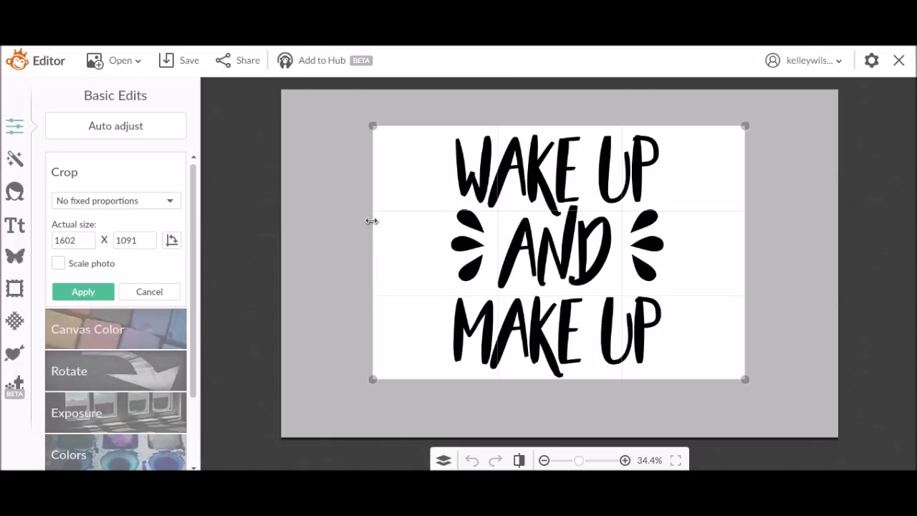
{"action": "left_click_drag", "start_coordinate": [371, 220], "coordinate": [435, 225]}
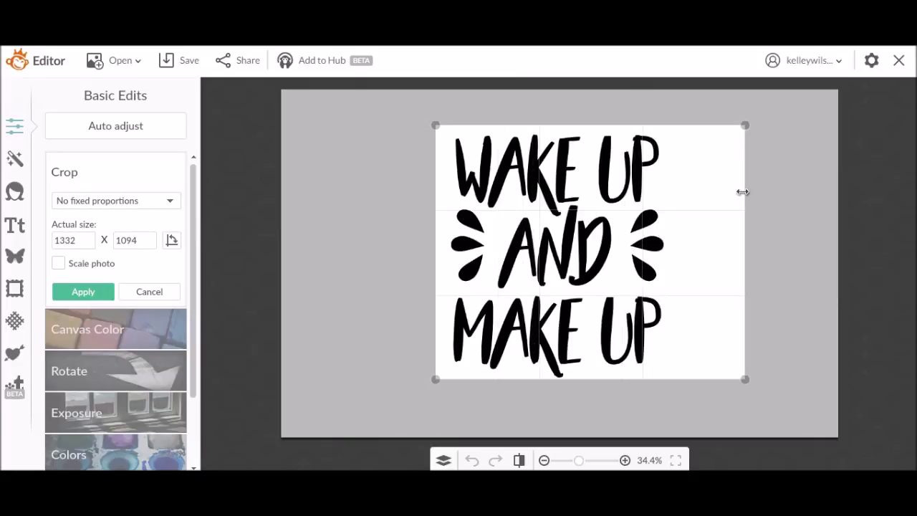
{"action": "left_click_drag", "start_coordinate": [743, 191], "coordinate": [678, 198]}
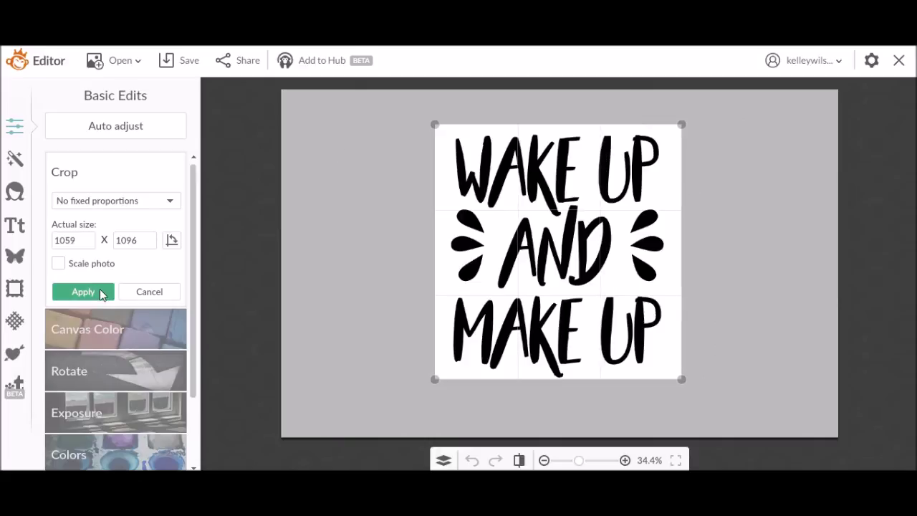
{"action": "left_click", "coordinate": [102, 294]}
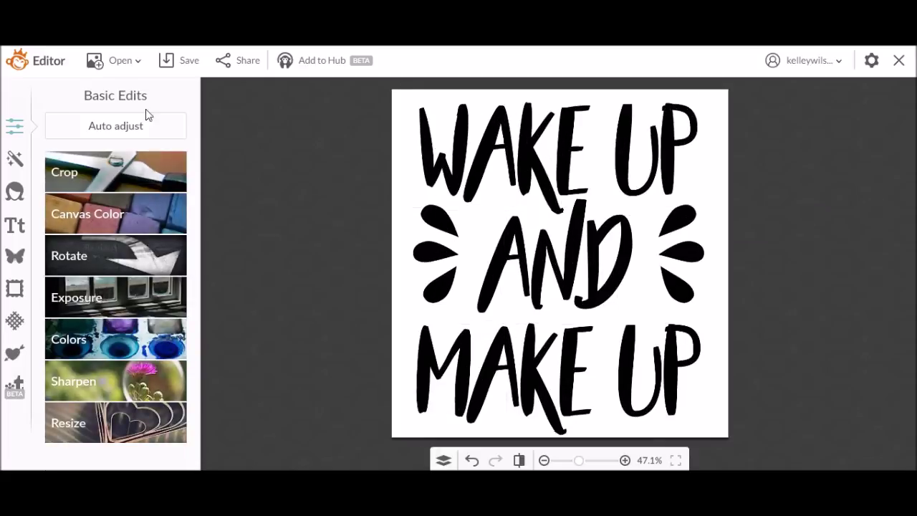
Step: Save the cropped design to the computer as JPEG 'makeup bag', overwriting the existing file
{"action": "left_click", "coordinate": [188, 69]}
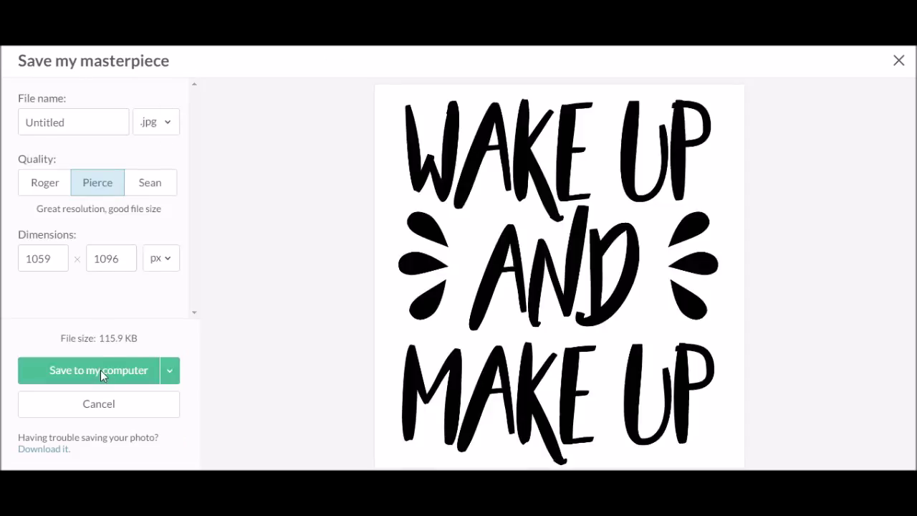
{"action": "left_click", "coordinate": [101, 371]}
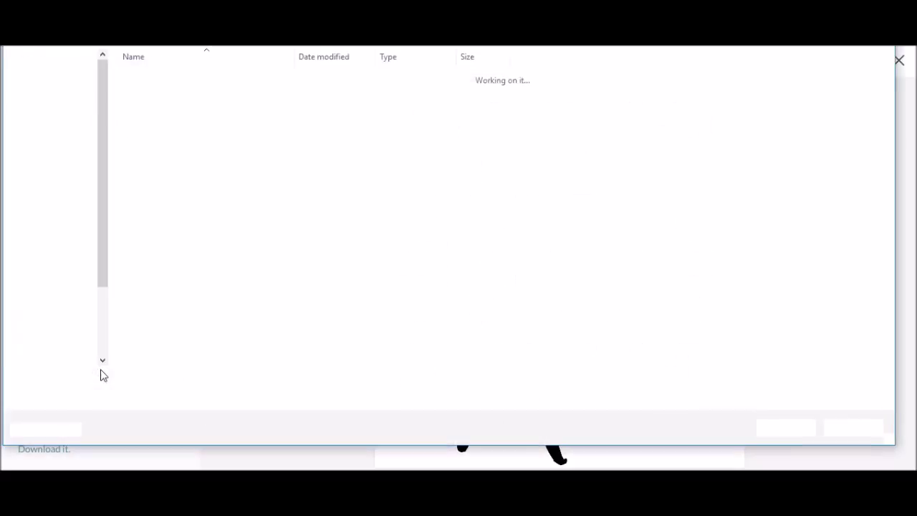
{"action": "left_click", "coordinate": [169, 123]}
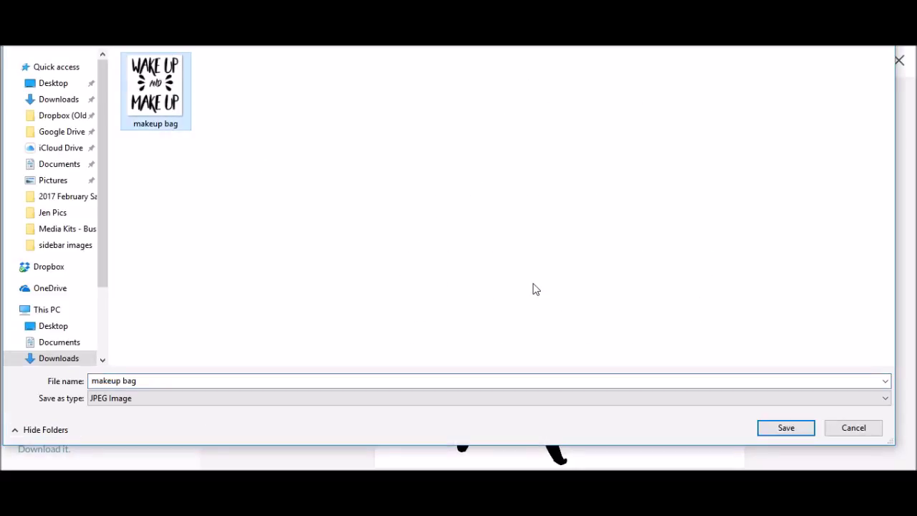
{"action": "left_click", "coordinate": [786, 430]}
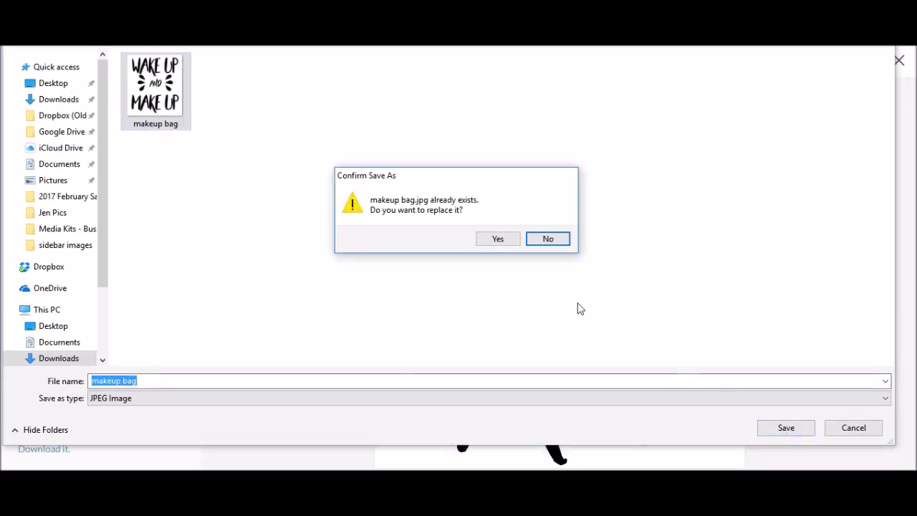
{"action": "left_click", "coordinate": [499, 239]}
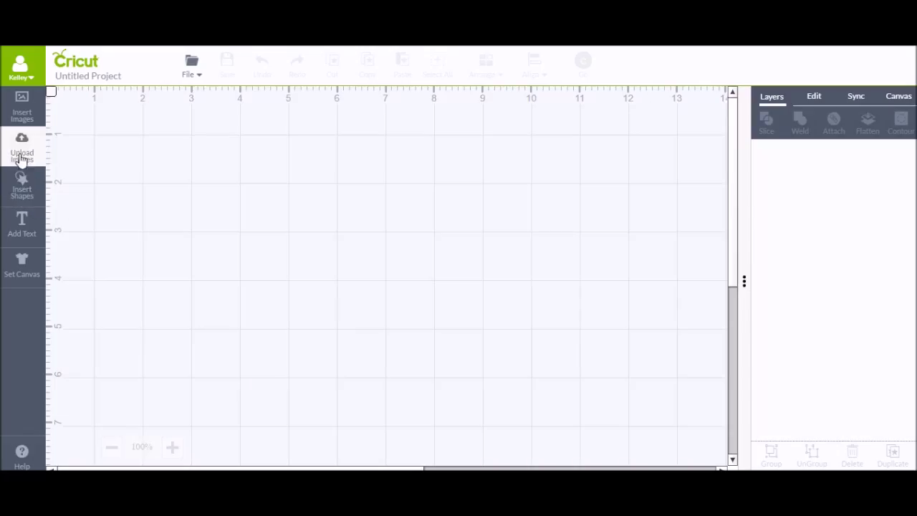
Step: Upload the 'makeup bag' image file from the computer into Cricut Design Space
{"action": "left_click", "coordinate": [21, 153]}
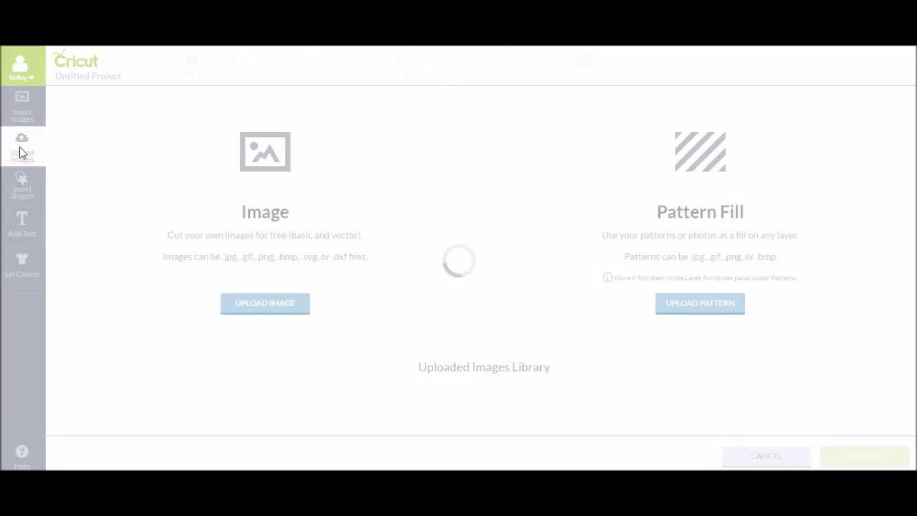
{"action": "left_click", "coordinate": [244, 307]}
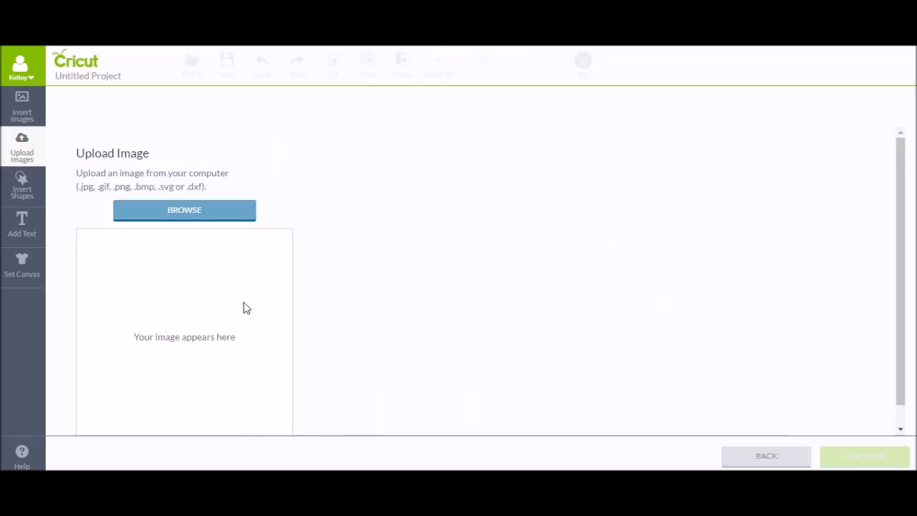
{"action": "left_click", "coordinate": [201, 215]}
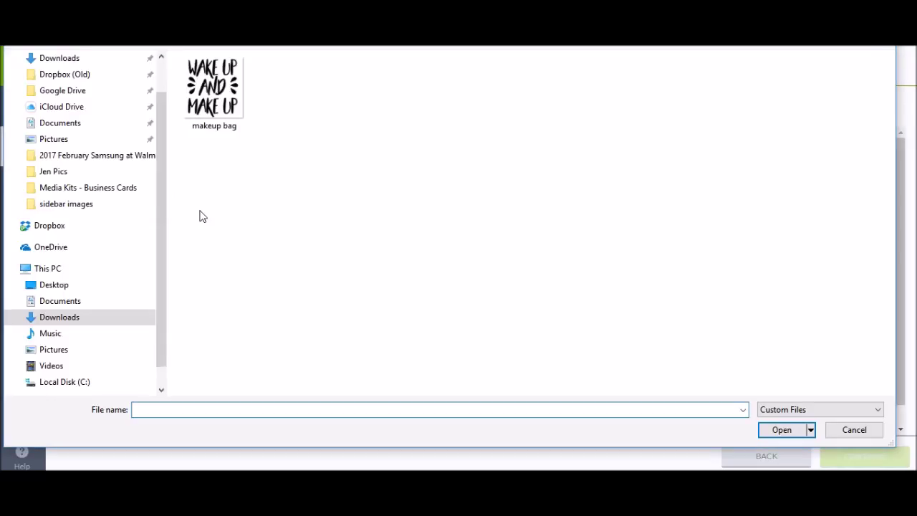
{"action": "left_click", "coordinate": [220, 87]}
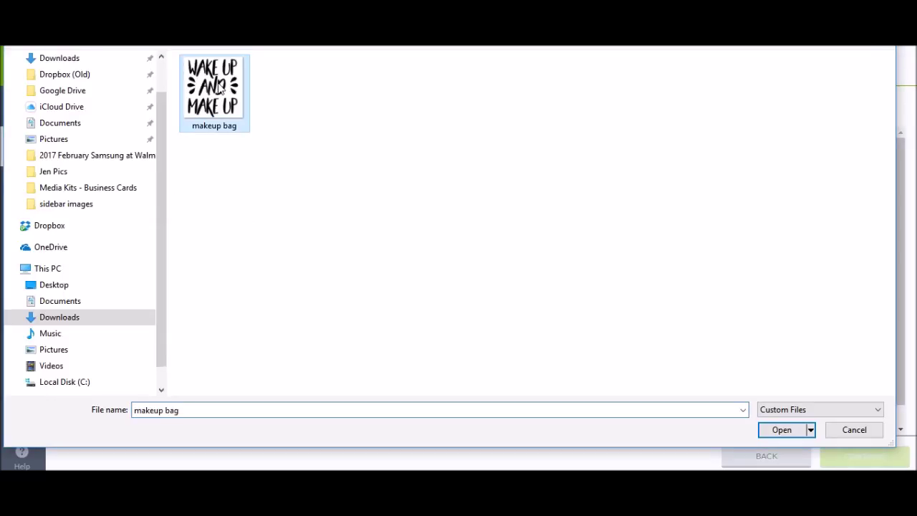
{"action": "left_click", "coordinate": [774, 435]}
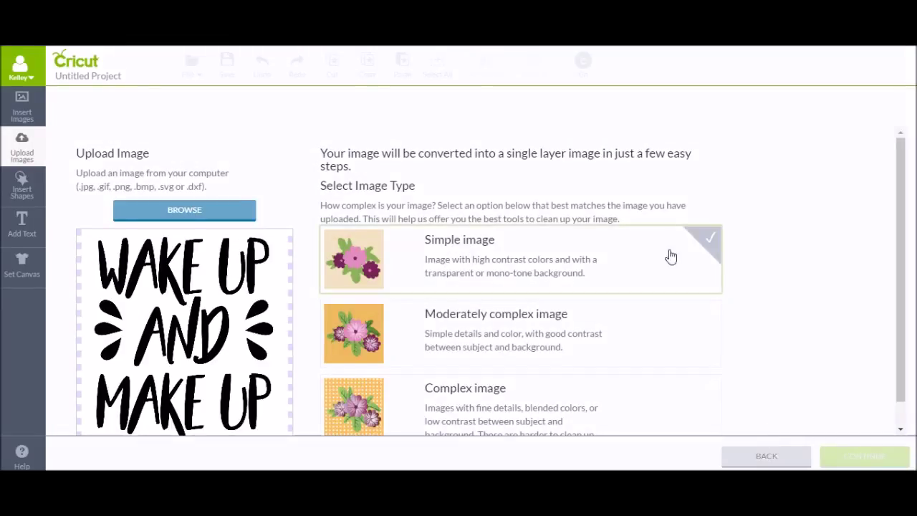
Step: Choose Simple image as the upload type and continue to Select & Erase
{"action": "left_click", "coordinate": [630, 258]}
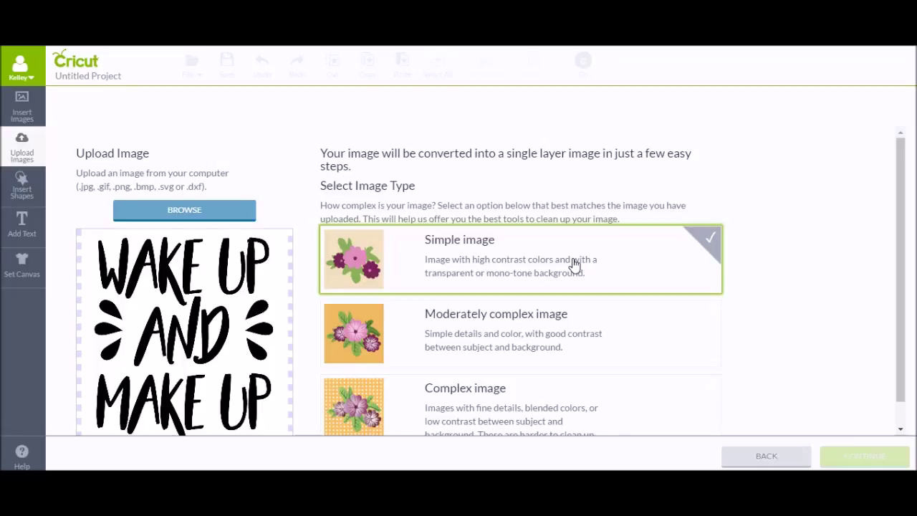
{"action": "left_click", "coordinate": [574, 264]}
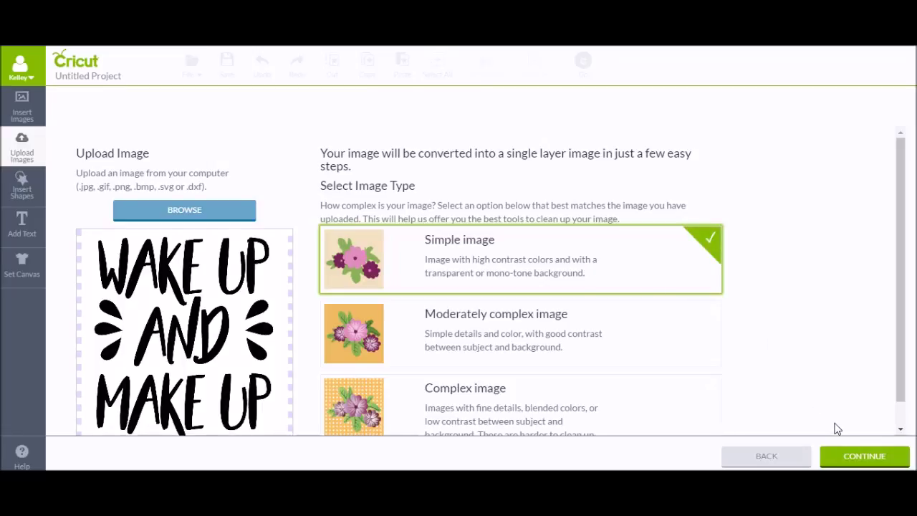
{"action": "left_click", "coordinate": [858, 459]}
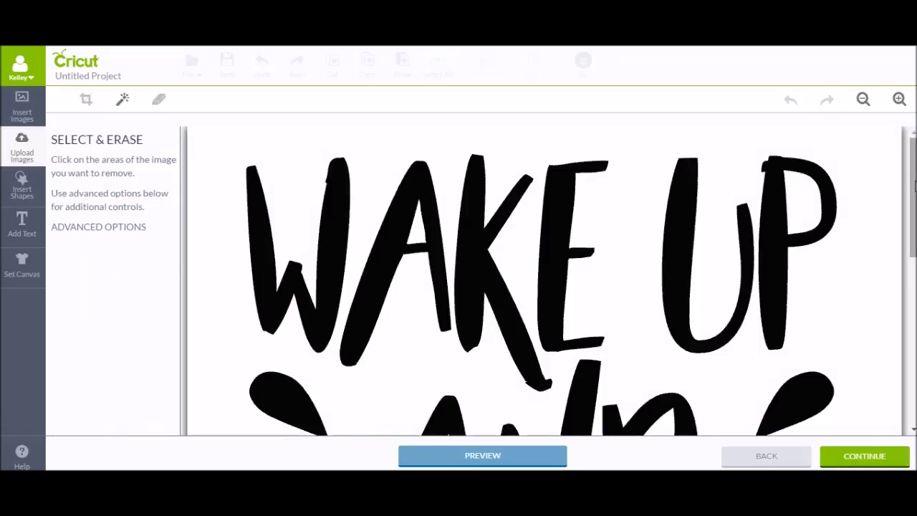
Step: Erase the white background and the insides of the A, A, D, P and A letters, then continue
{"action": "scroll", "coordinate": [915, 185], "scroll_direction": "down", "scroll_amount": 1}
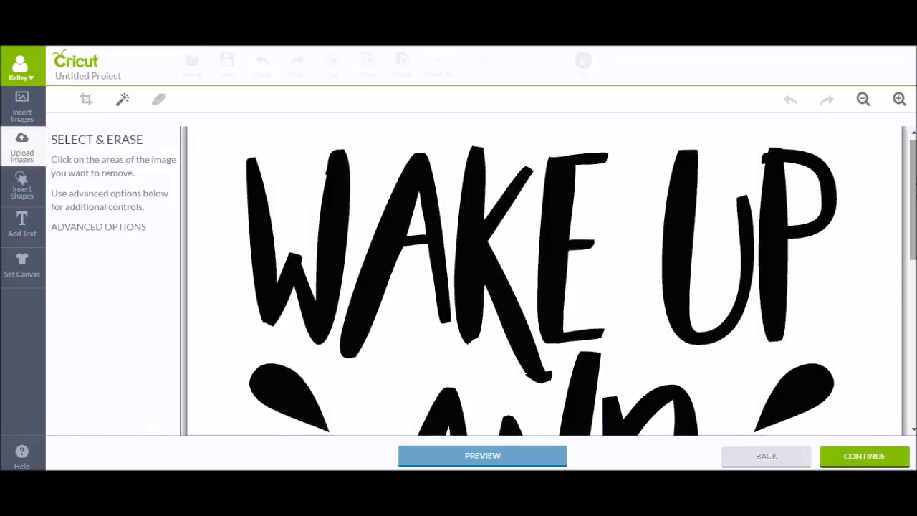
{"action": "left_click", "coordinate": [286, 166]}
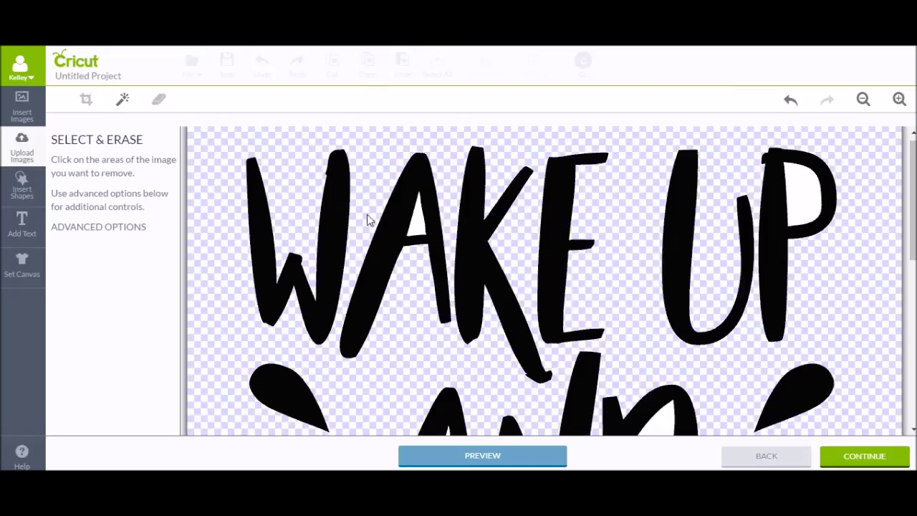
{"action": "left_click", "coordinate": [415, 228]}
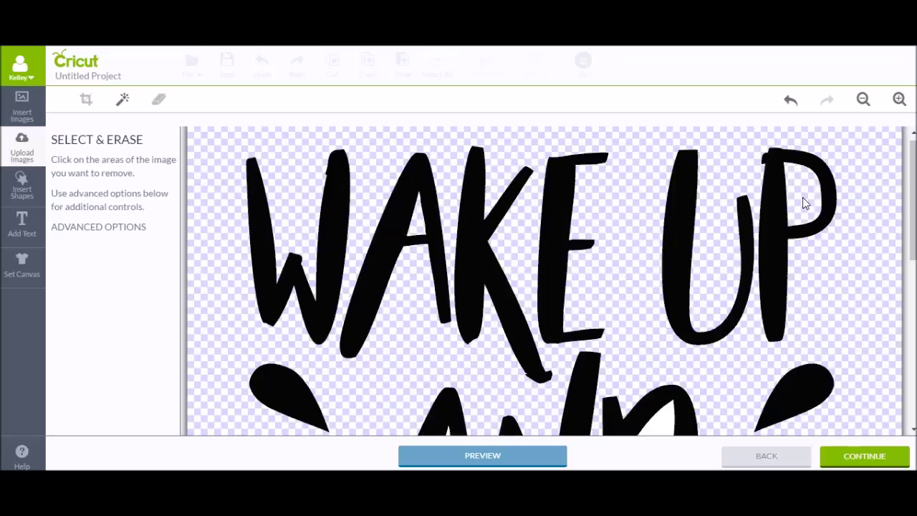
{"action": "left_click_drag", "start_coordinate": [913, 183], "coordinate": [913, 264]}
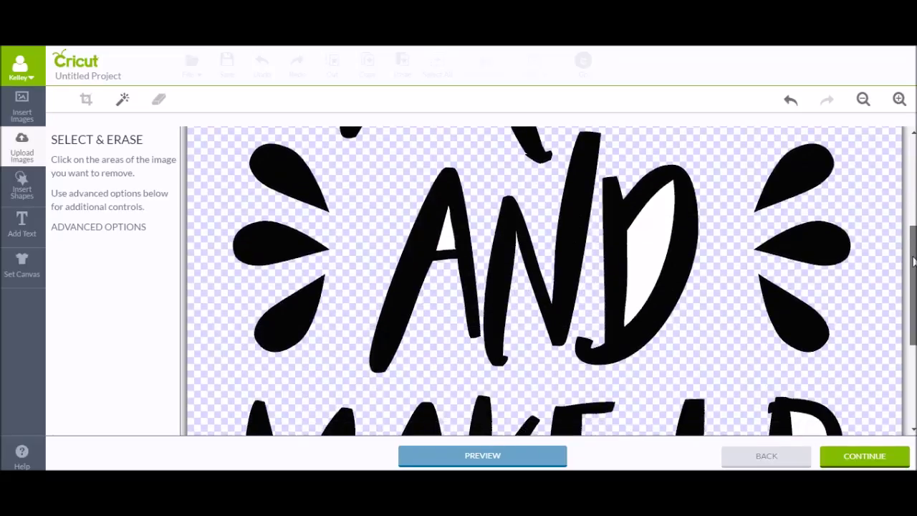
{"action": "left_click", "coordinate": [450, 247]}
{"action": "left_click", "coordinate": [645, 245]}
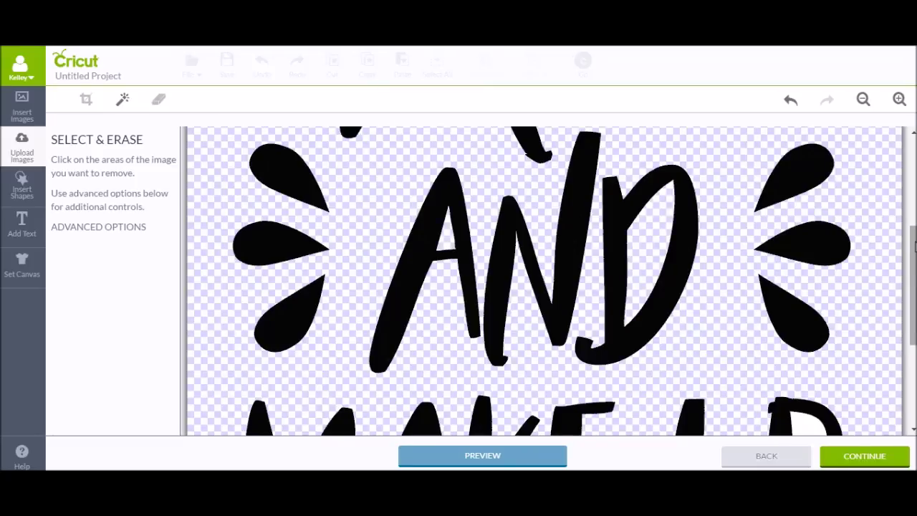
{"action": "left_click_drag", "start_coordinate": [914, 246], "coordinate": [913, 324]}
{"action": "left_click", "coordinate": [812, 258]}
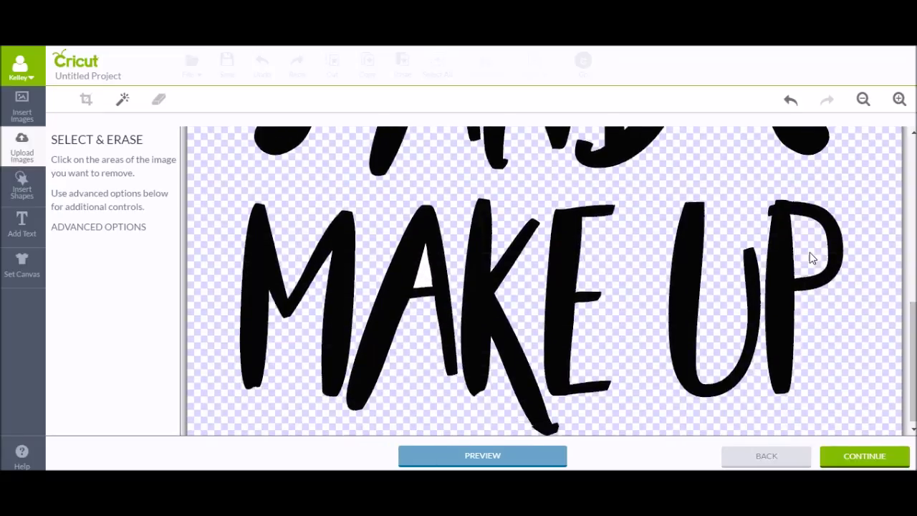
{"action": "left_click", "coordinate": [424, 276]}
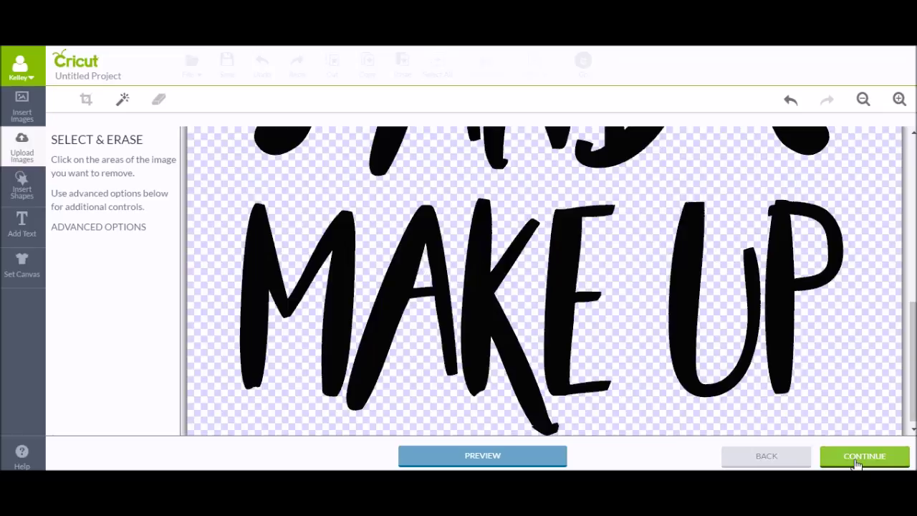
{"action": "left_click", "coordinate": [857, 464]}
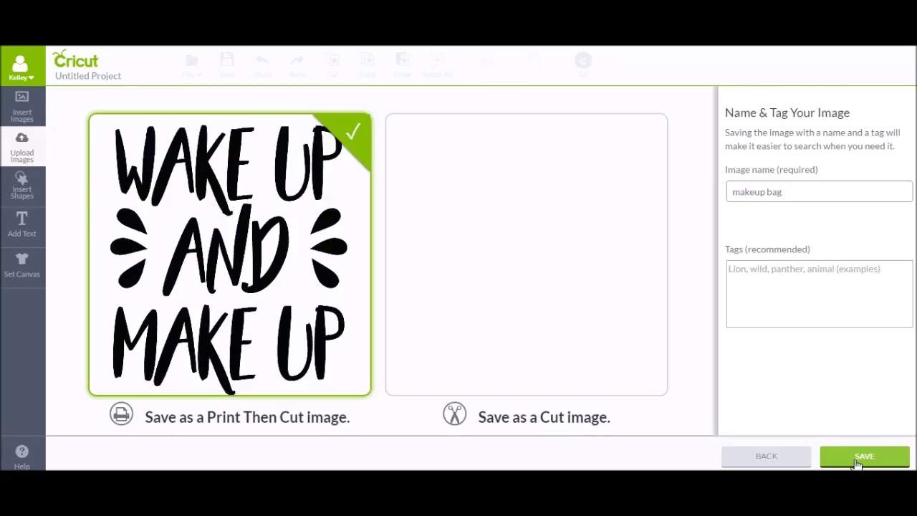
Step: Save 'makeup bag' as a cut image rather than print-then-cut
{"action": "left_click", "coordinate": [562, 426]}
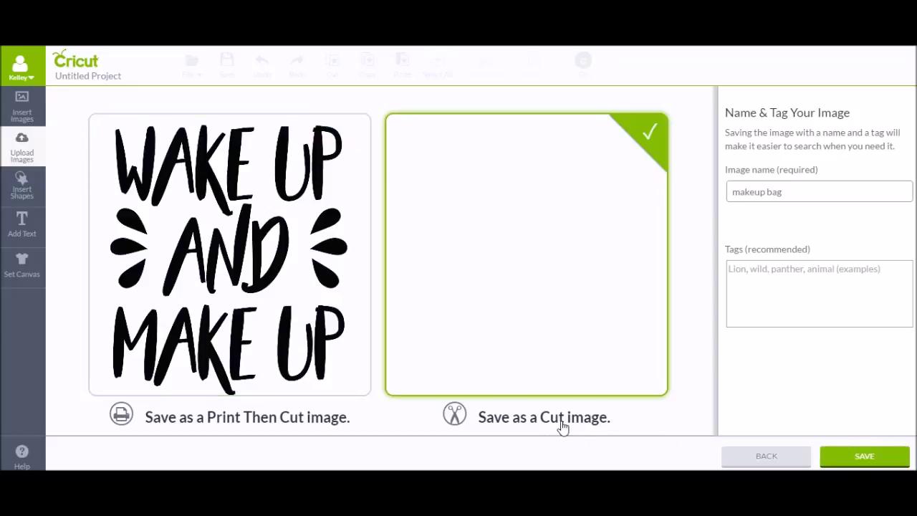
{"action": "left_click", "coordinate": [853, 459]}
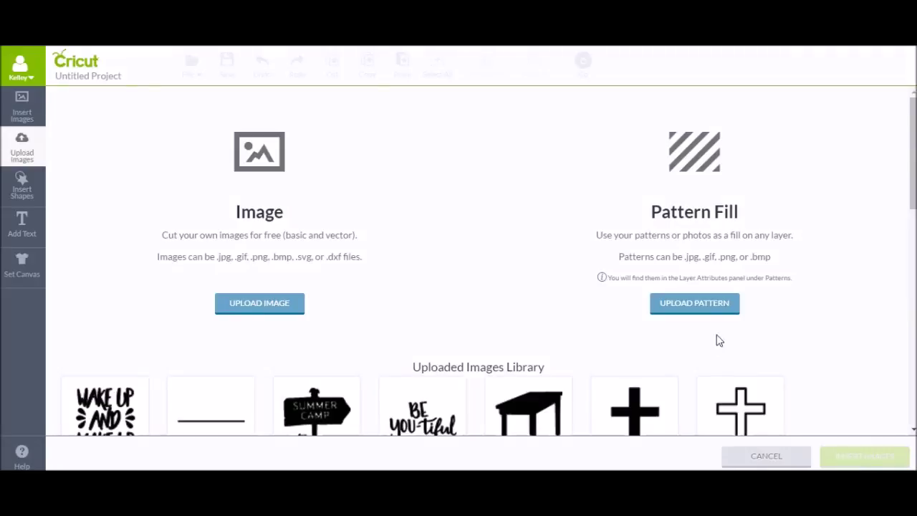
Step: Insert the WAKE UP upload from the Uploaded Images Library onto the canvas
{"action": "left_click", "coordinate": [108, 414]}
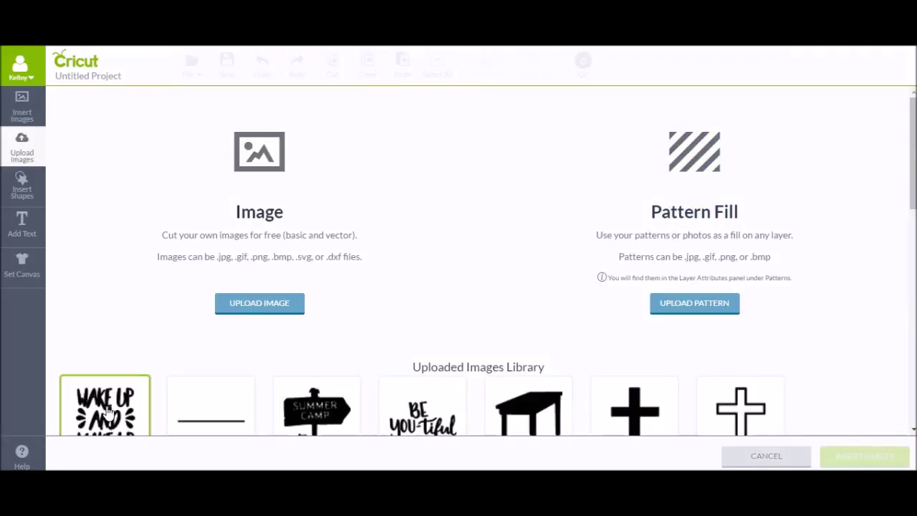
{"action": "left_click", "coordinate": [111, 408]}
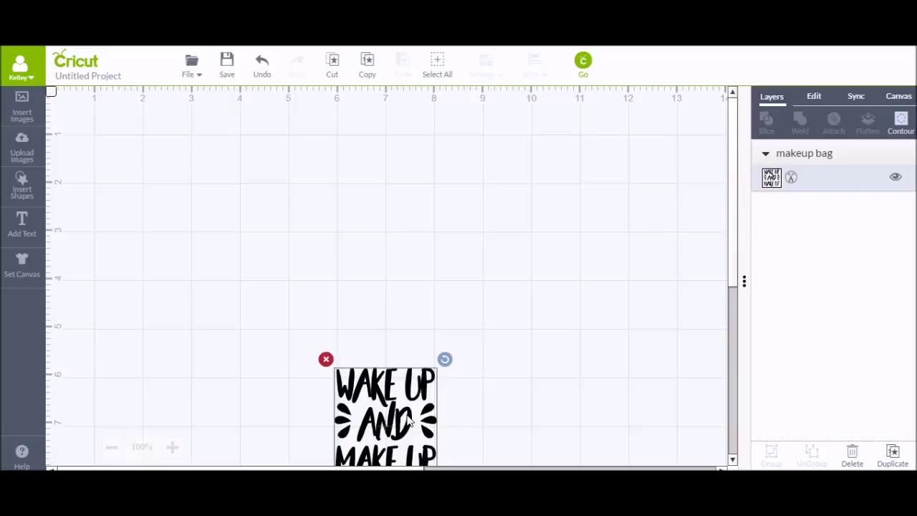
Step: Move the design to the canvas's top-left and enlarge it to about 4.12 × 4.7 in
{"action": "left_click_drag", "start_coordinate": [407, 419], "coordinate": [273, 259]}
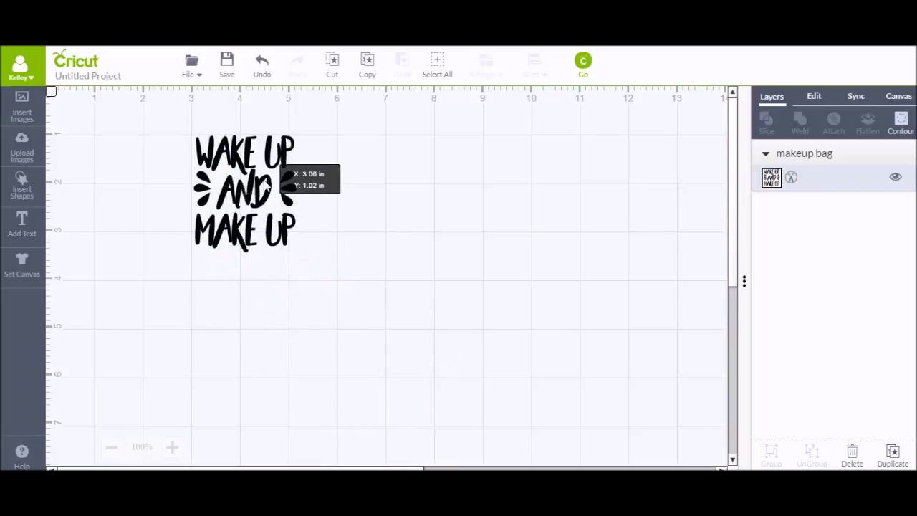
{"action": "left_click_drag", "start_coordinate": [265, 185], "coordinate": [286, 164]}
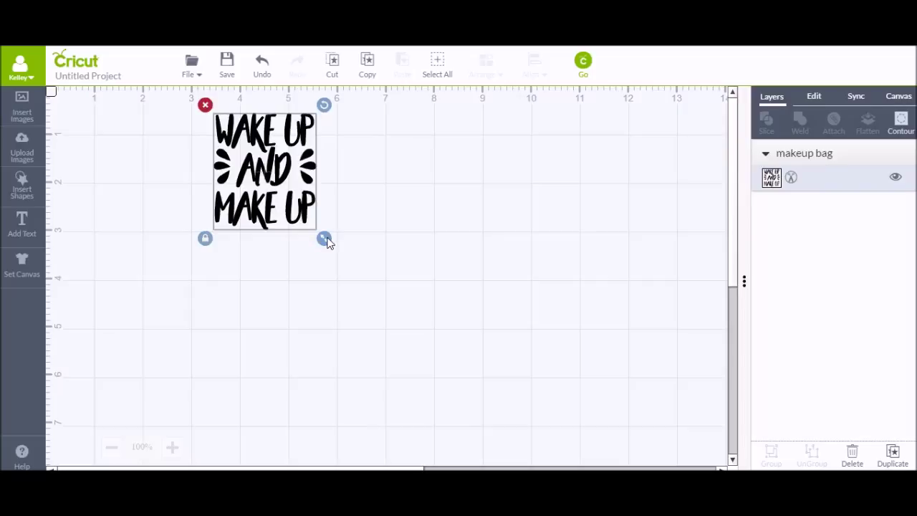
{"action": "left_click_drag", "start_coordinate": [326, 240], "coordinate": [443, 361]}
{"action": "left_click_drag", "start_coordinate": [294, 227], "coordinate": [235, 223]}
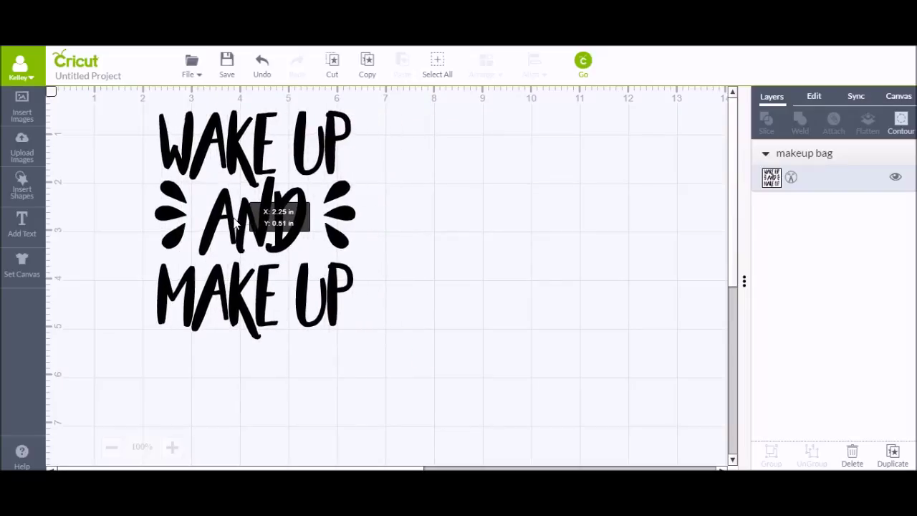
{"action": "left_click_drag", "start_coordinate": [235, 223], "coordinate": [235, 223]}
{"action": "left_click", "coordinate": [814, 96]}
{"action": "left_click", "coordinate": [774, 97]}
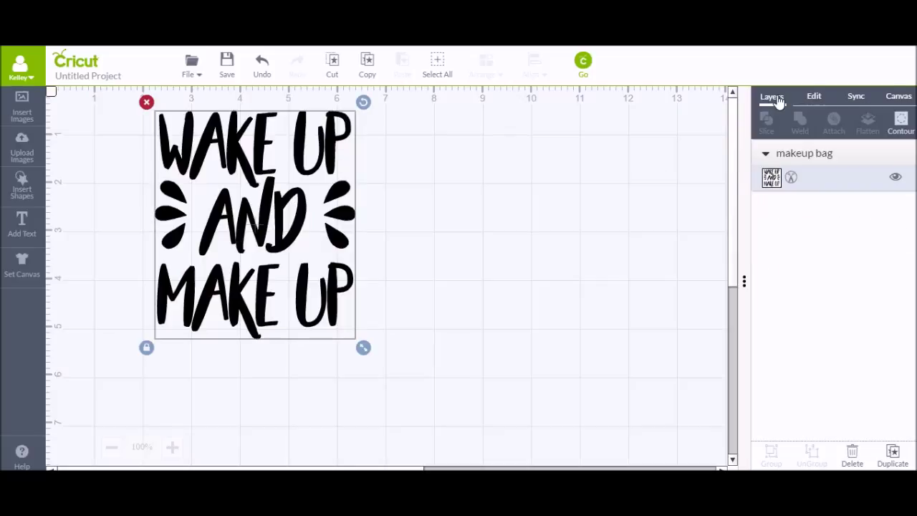
Step: Colour the makeup bag layer Candycorn gold (#f2b31b), then deselect it
{"action": "left_click", "coordinate": [772, 178]}
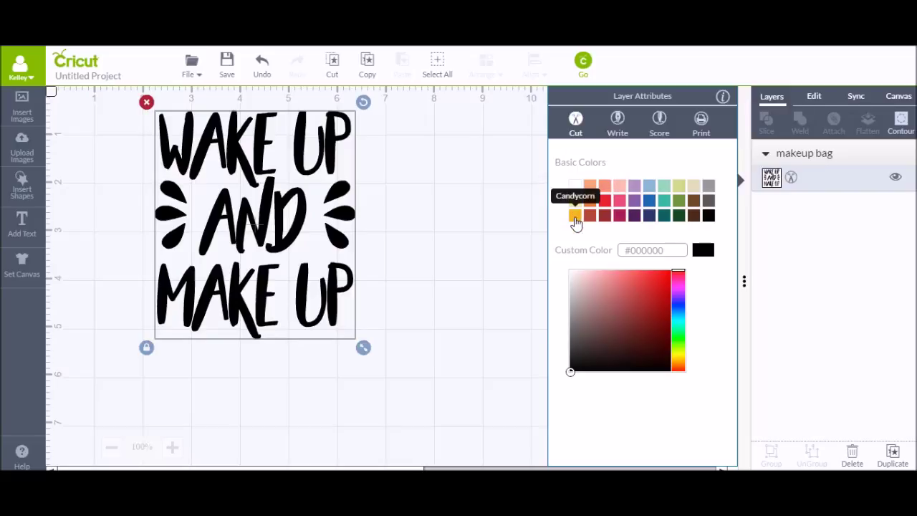
{"action": "left_click", "coordinate": [575, 216]}
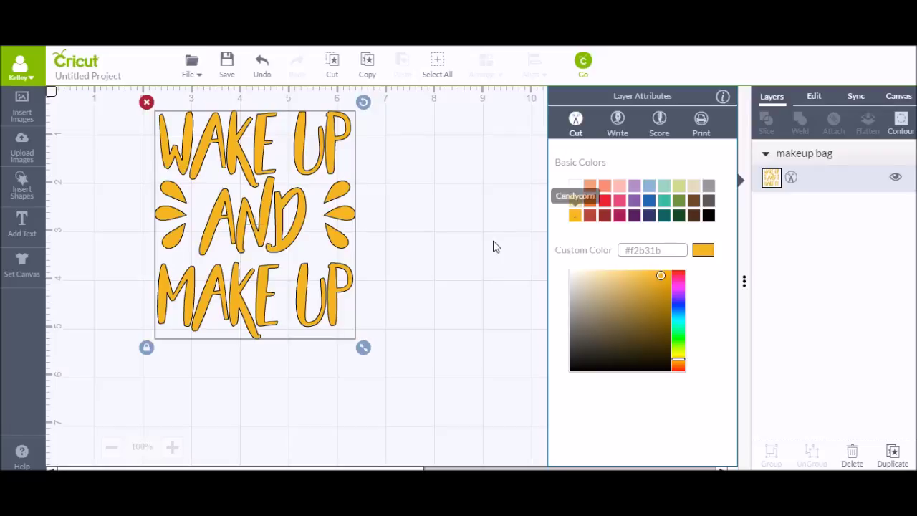
{"action": "left_click", "coordinate": [466, 264]}
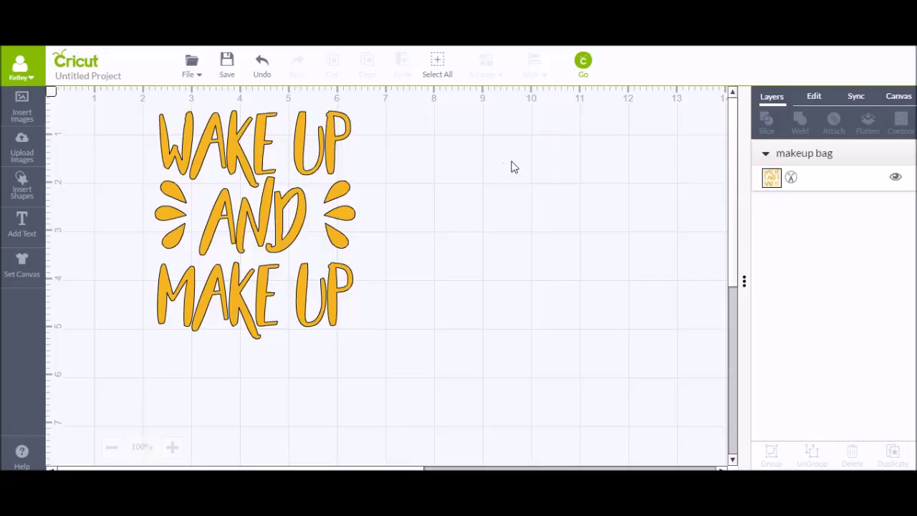
Step: Send the design to cut and continue past the 12x12 mat preview to the loading screen
{"action": "left_click", "coordinate": [583, 71]}
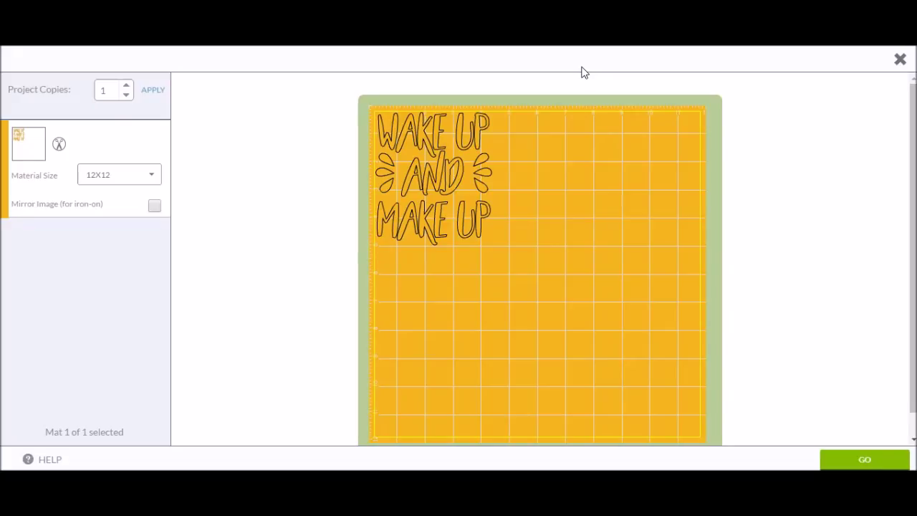
{"action": "left_click", "coordinate": [855, 459]}
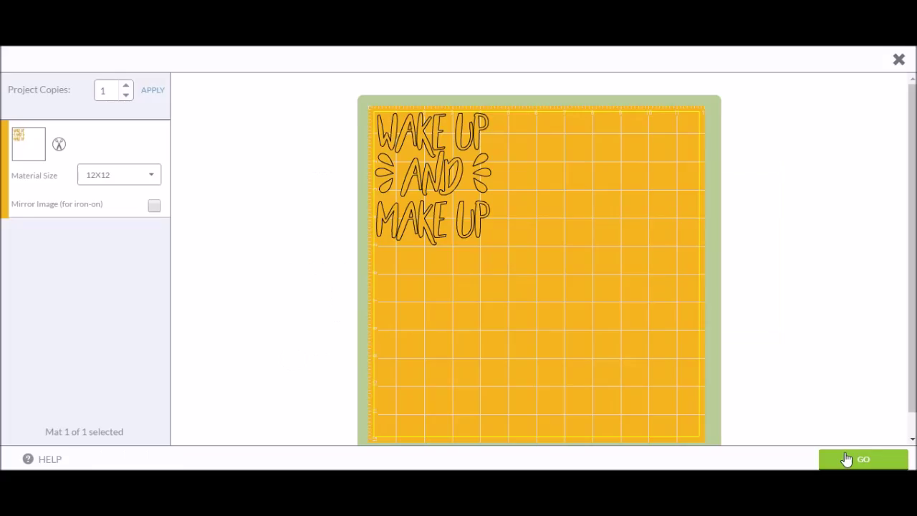
{"action": "left_click", "coordinate": [848, 458]}
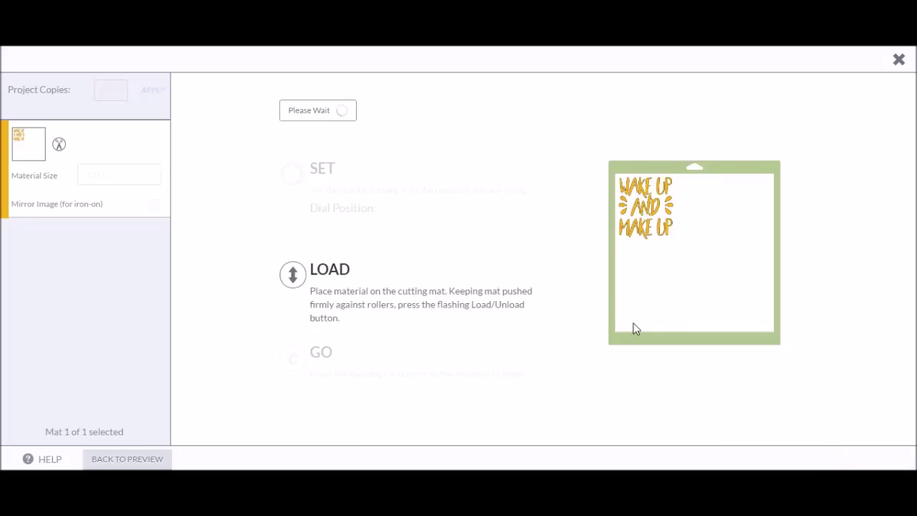